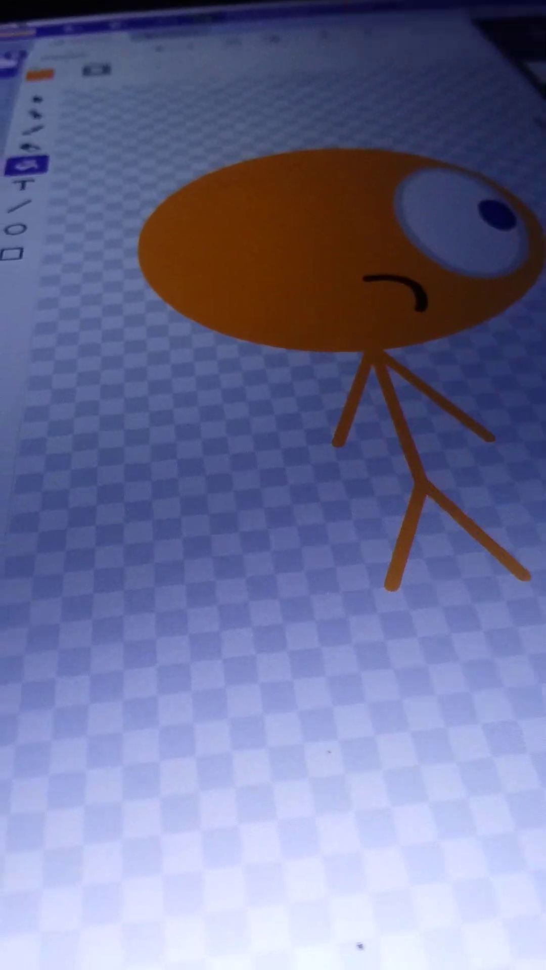
- Draw a horizontal stroke across the top of the head for the flat hat
drag(174, 91, 319, 91)
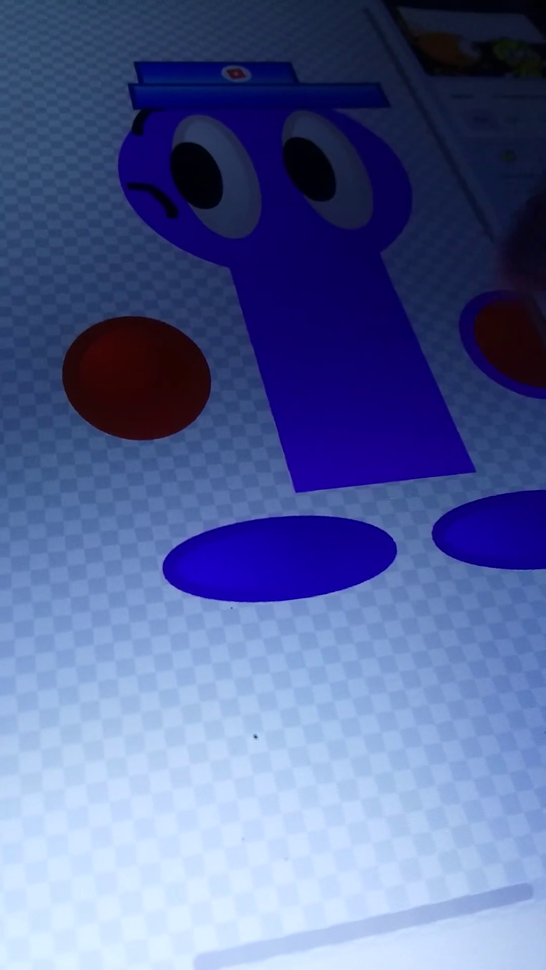
- Fill both red hand circles blue, then undo those fills
click(136, 380)
click(77, 379)
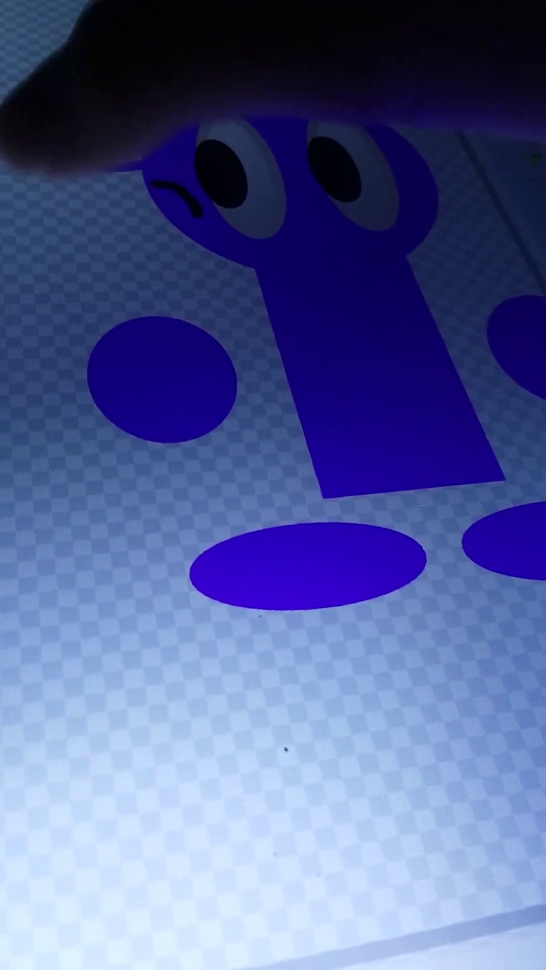
key(ctrl+z)
key(ctrl+z)
key(ctrl+z)
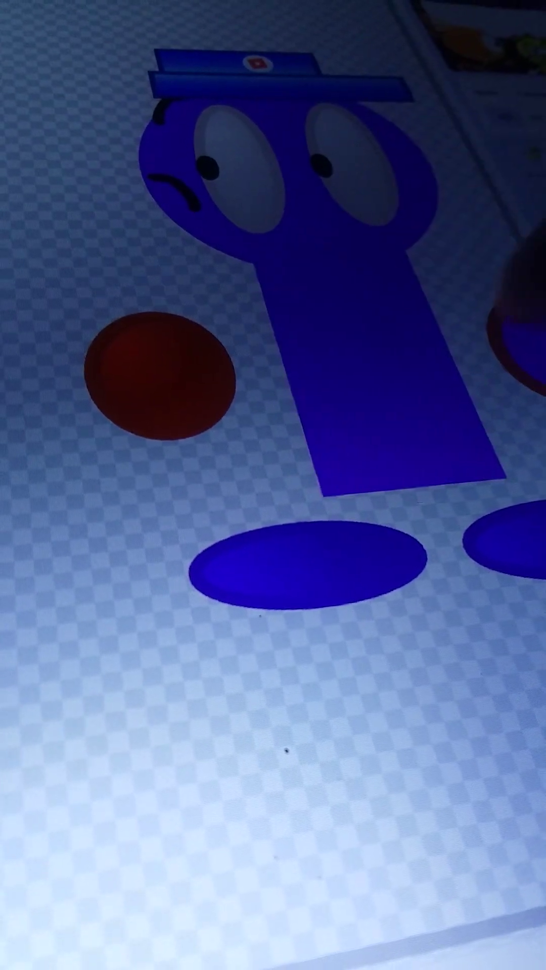
- Fill the left hand circle and its red rim blue, and recolor the green body blue
click(157, 377)
click(91, 379)
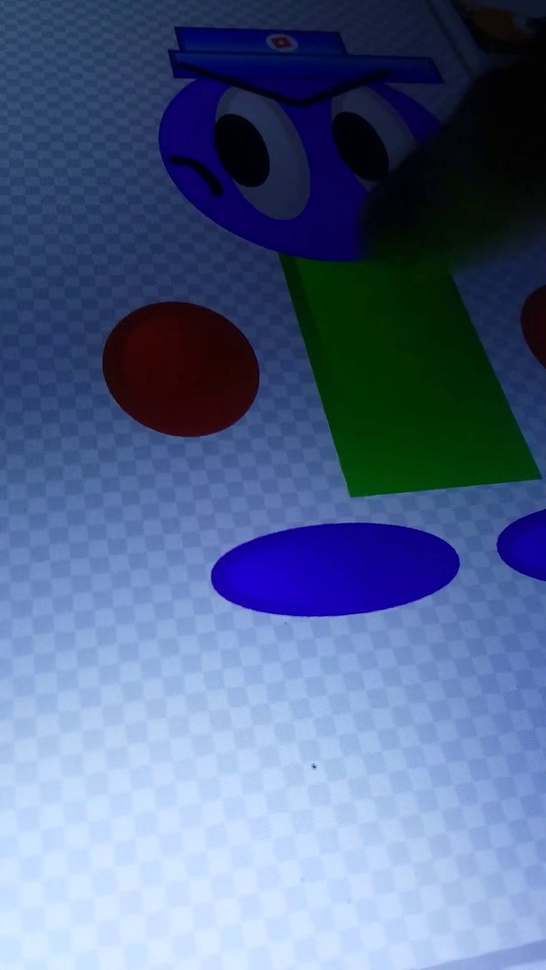
click(173, 373)
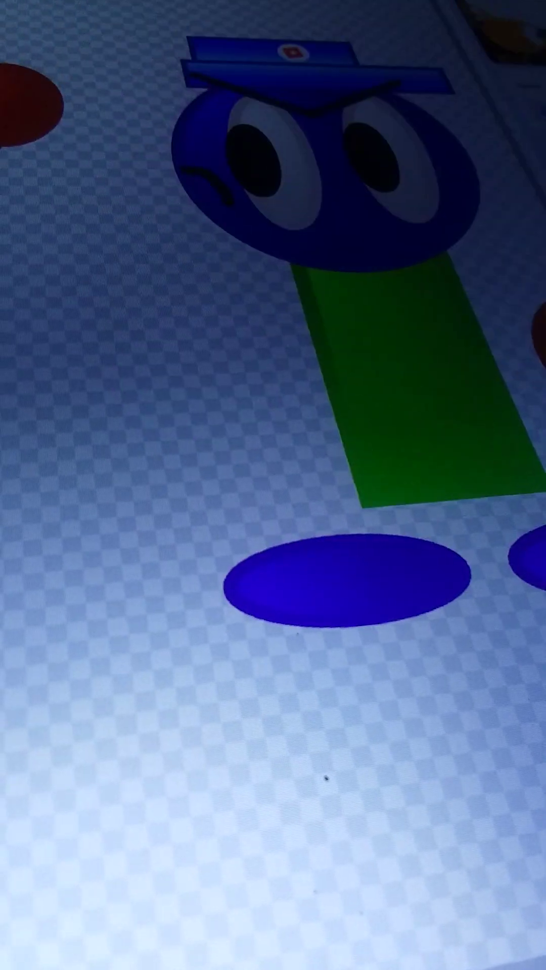
click(23, 98)
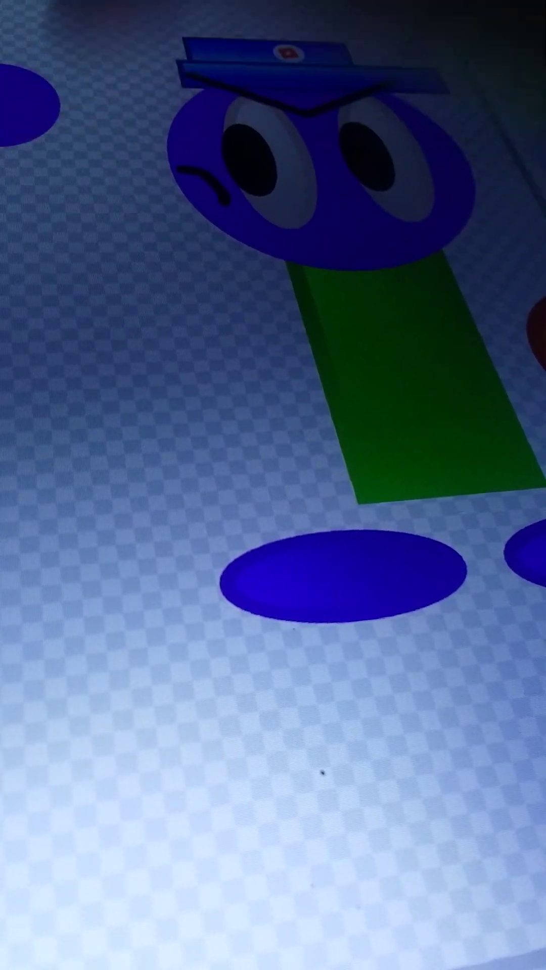
click(409, 364)
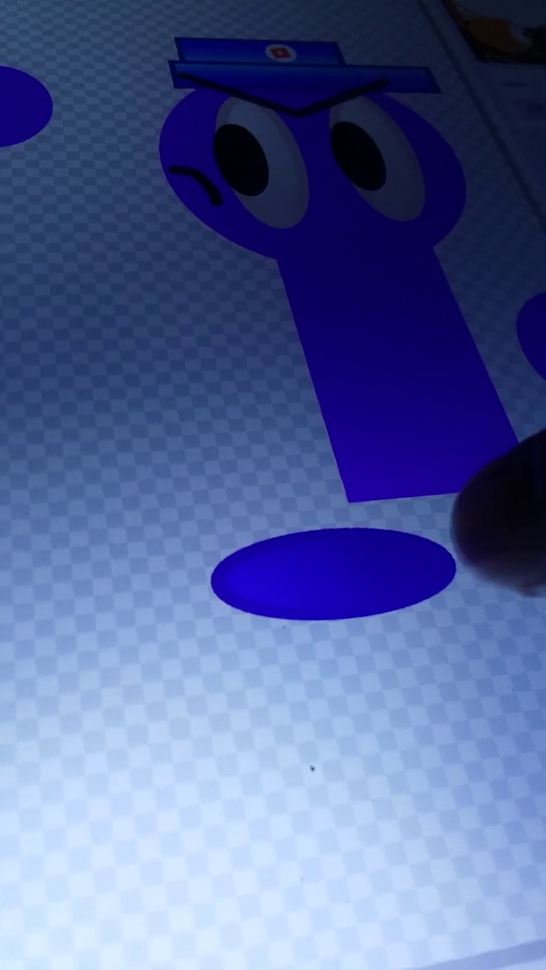